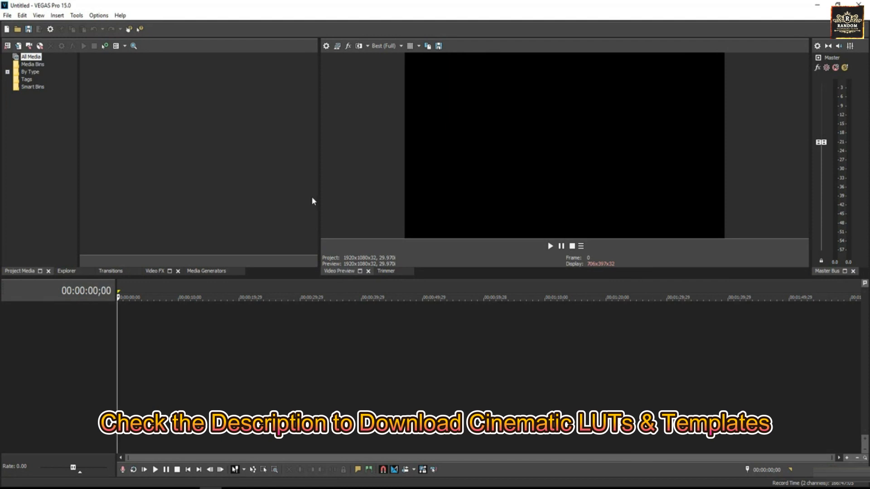
# - Start a new project based on the HD 1080-60i (1920x1080, 29.970 fps) template
pyautogui.click(8, 15)
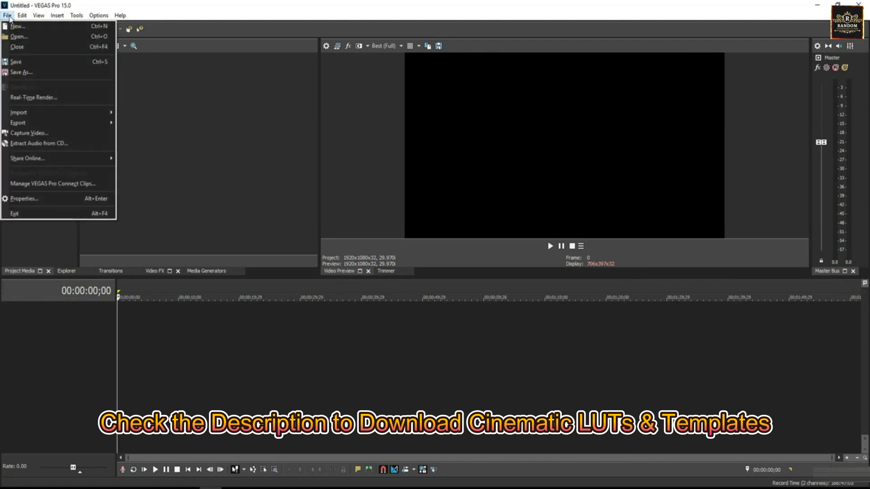
pyautogui.click(18, 28)
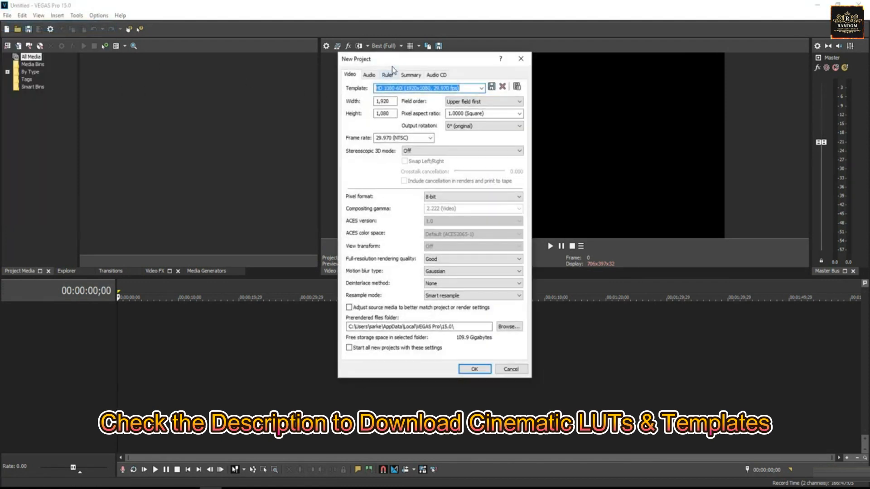
pyautogui.moveTo(393, 57); pyautogui.dragTo(326, 59)
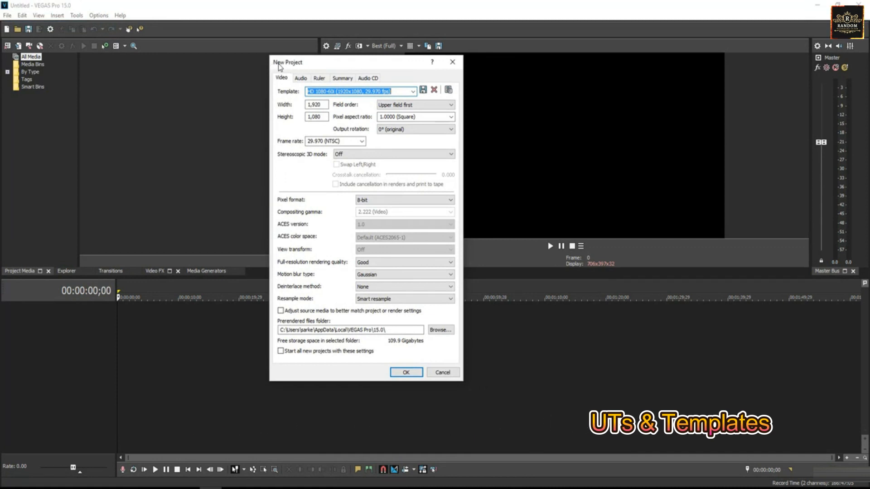
pyautogui.click(413, 92)
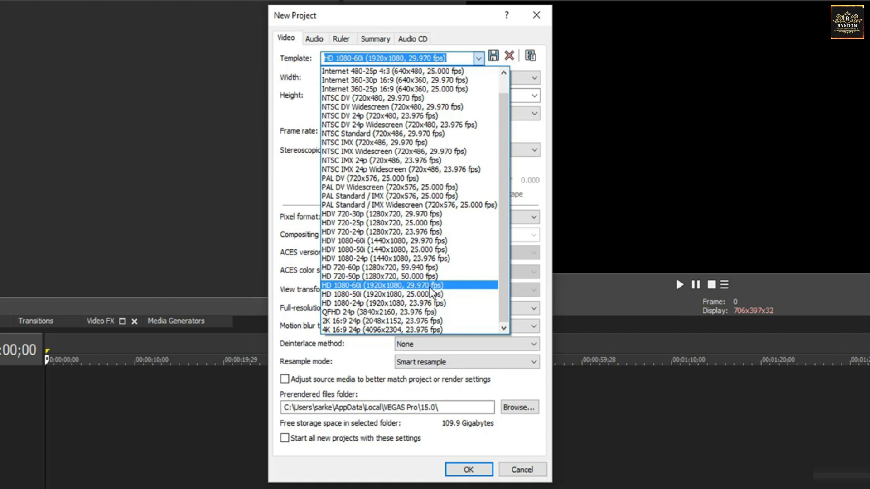
pyautogui.click(430, 286)
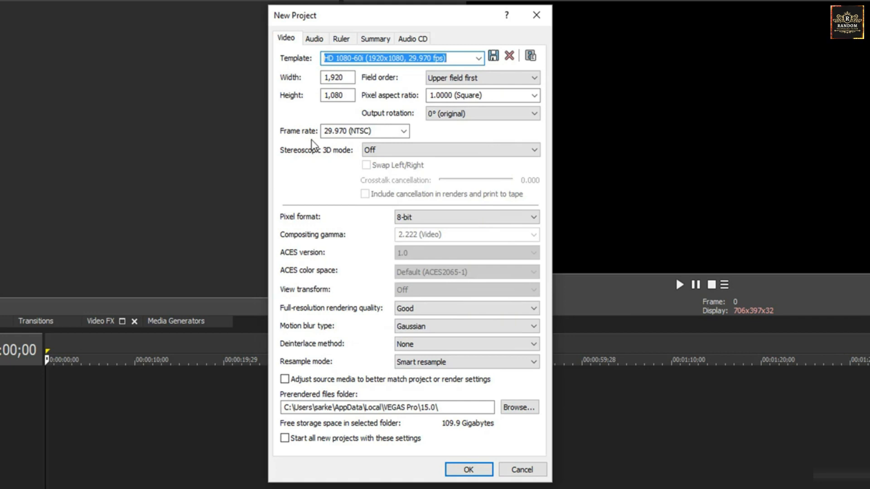
# - Choose 29.970 (NTSC) as the frame rate and 8-bit as the pixel format for the 1920 x 1080 project
pyautogui.moveTo(349, 78); pyautogui.dragTo(316, 97)
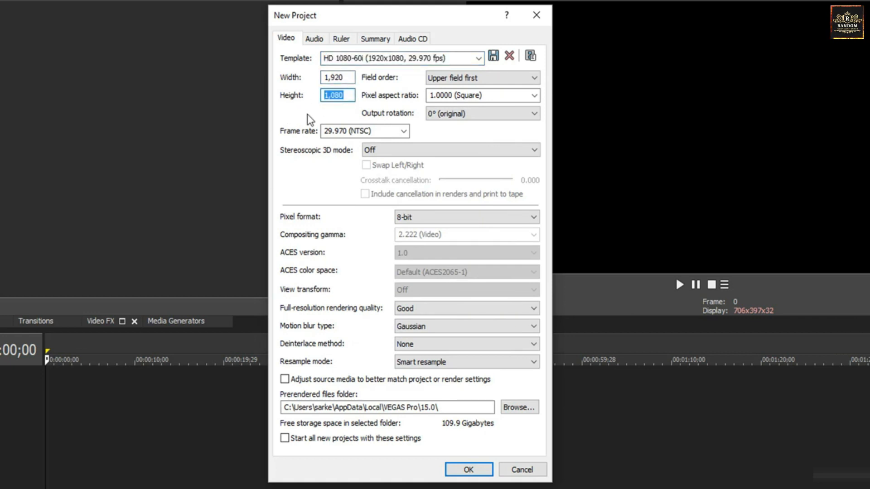
pyautogui.press('Tab')
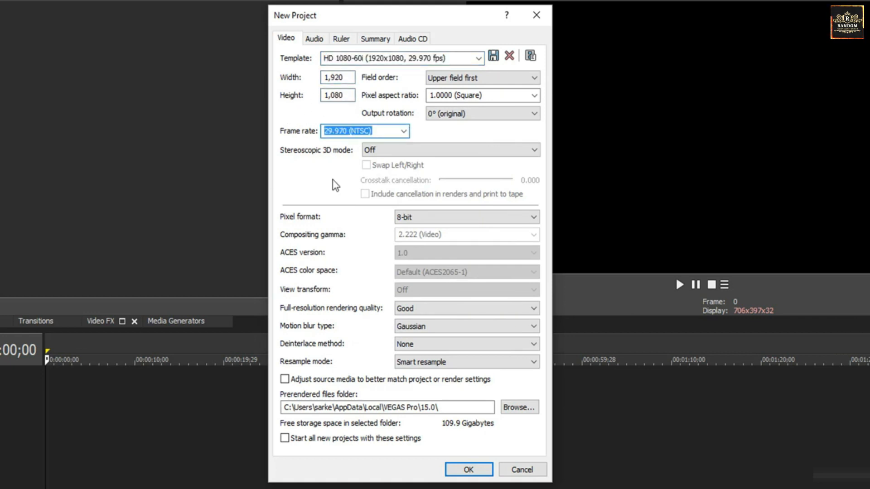
pyautogui.click(404, 132)
pyautogui.click(363, 169)
pyautogui.click(422, 218)
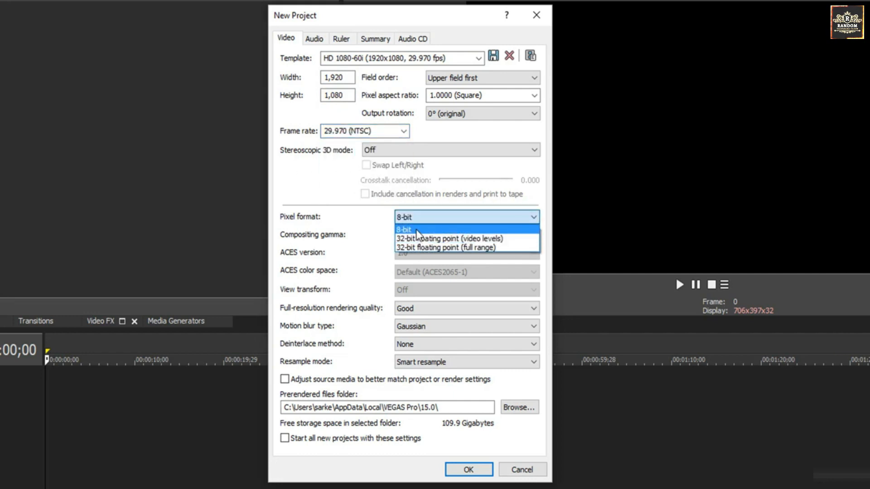
pyautogui.click(416, 231)
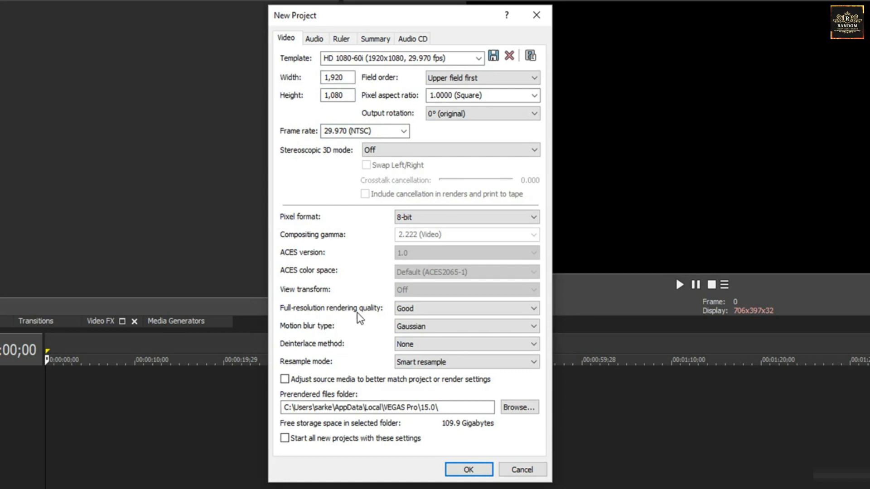
# - Set the full-resolution rendering quality to Best and create the project with source media adjustment switched off
pyautogui.click(425, 310)
pyautogui.click(429, 347)
pyautogui.moveTo(458, 408); pyautogui.dragTo(271, 409)
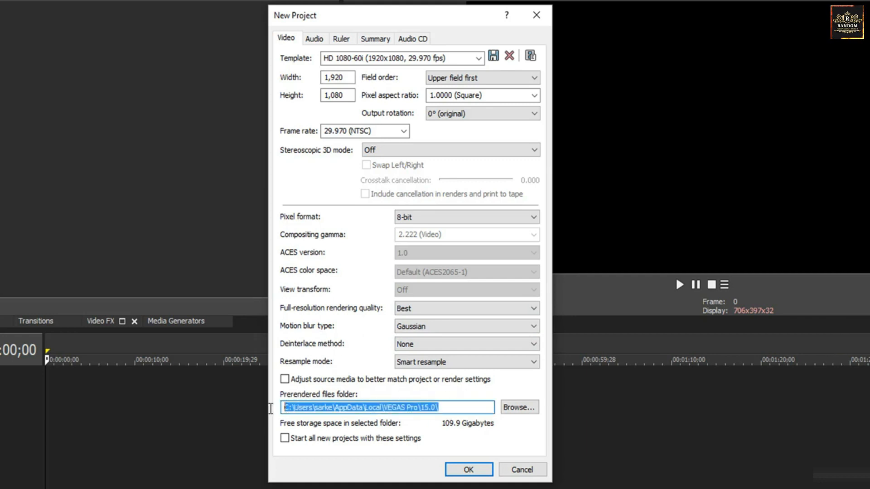
pyautogui.click(370, 382)
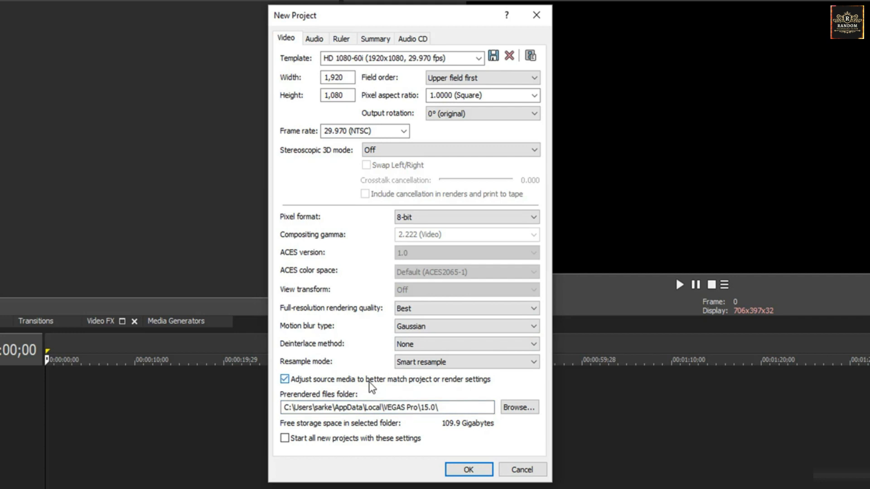
pyautogui.click(285, 380)
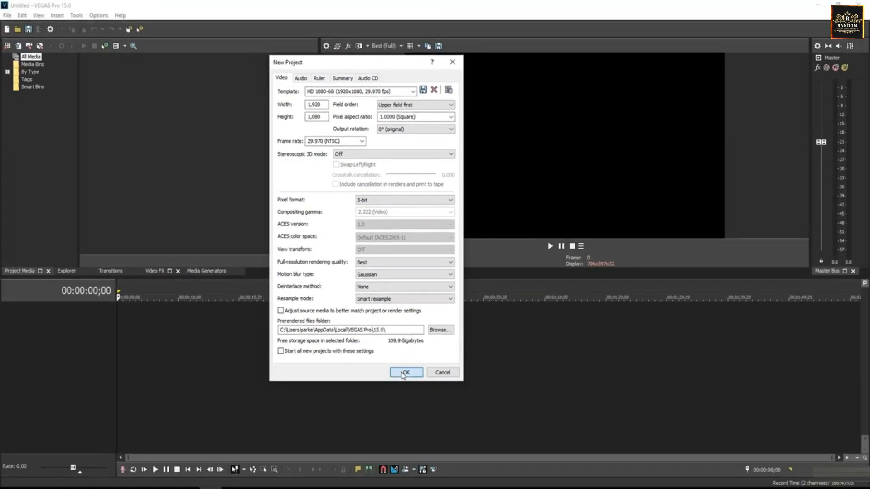
pyautogui.click(405, 373)
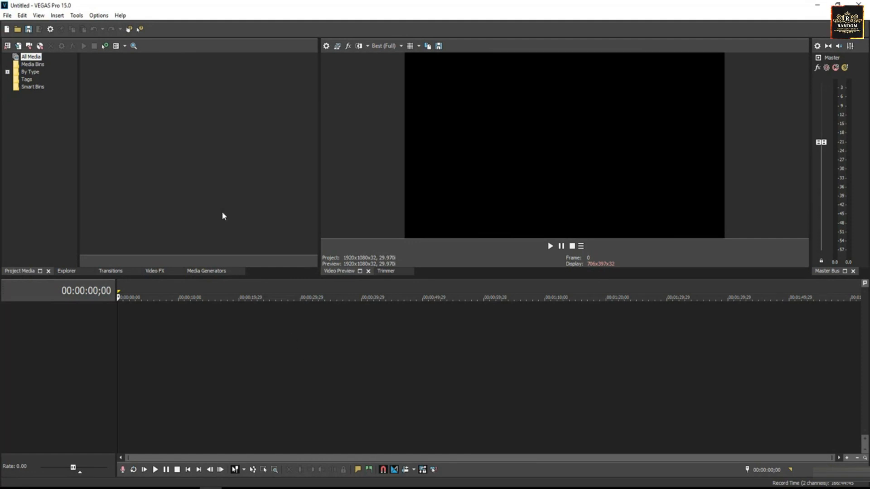
# - Import all the video and image files from the Sample Media Files folder on the Desktop
pyautogui.click(4, 16)
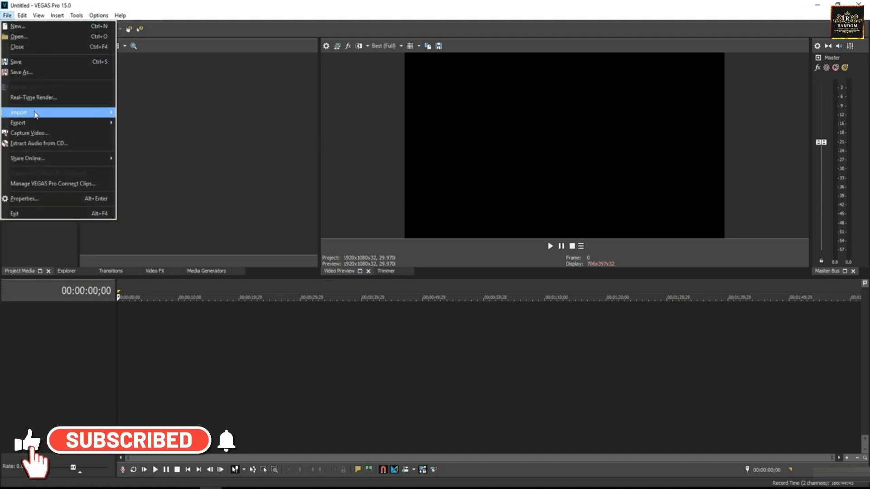
pyautogui.moveTo(105, 112)
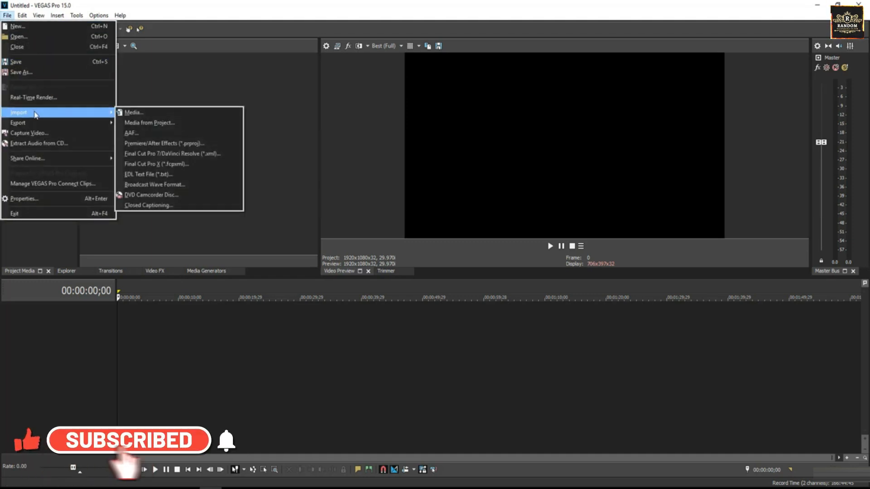
pyautogui.click(142, 114)
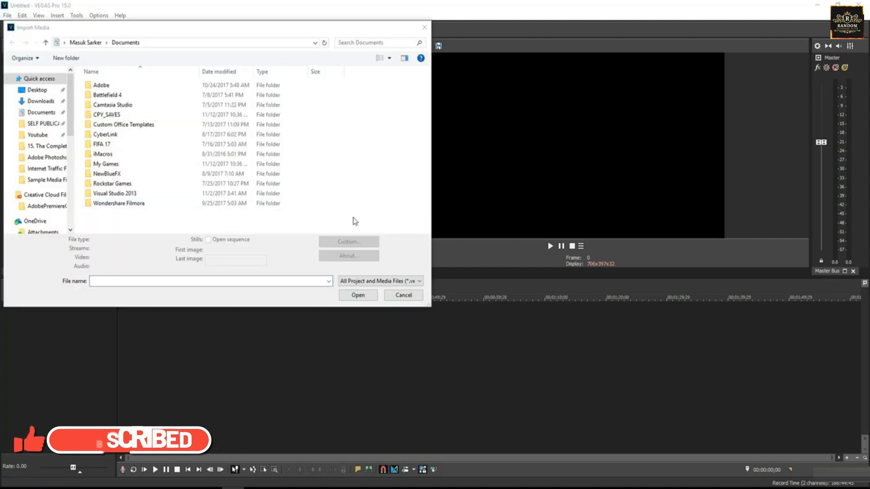
pyautogui.click(44, 90)
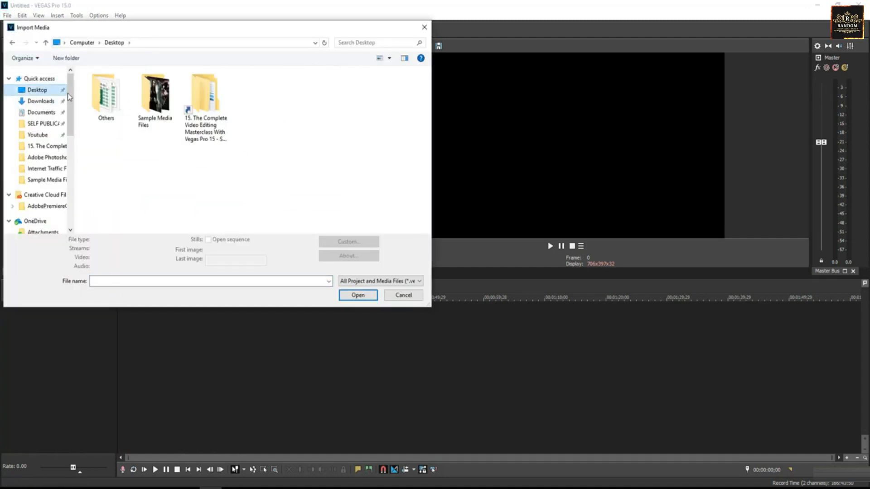
pyautogui.doubleClick(149, 100)
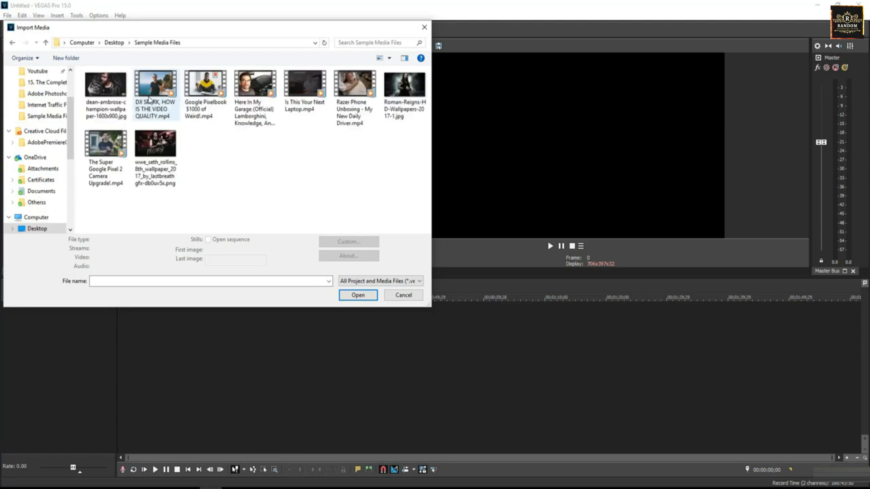
pyautogui.moveTo(400, 184); pyautogui.dragTo(114, 92)
pyautogui.click(281, 175)
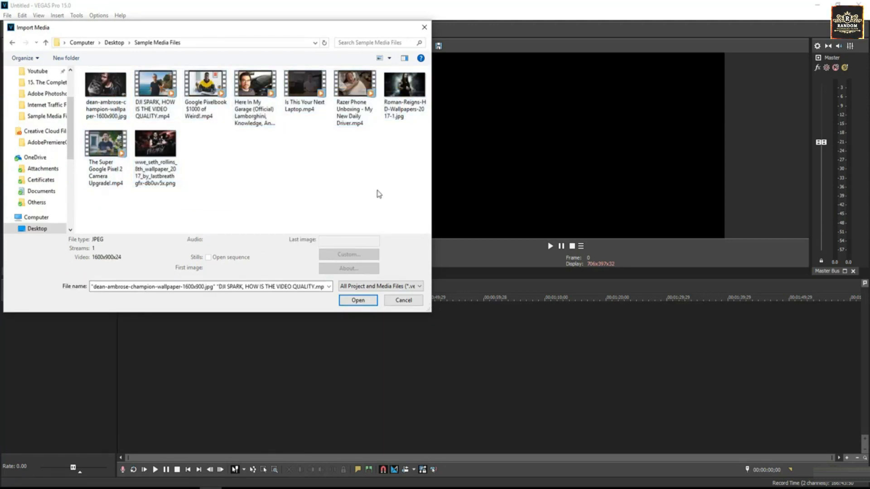
pyautogui.moveTo(415, 198); pyautogui.dragTo(106, 93)
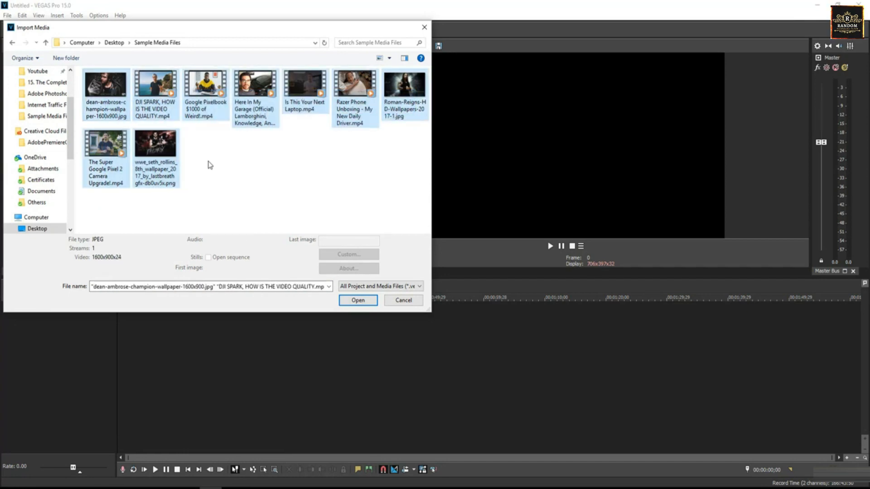
pyautogui.click(357, 302)
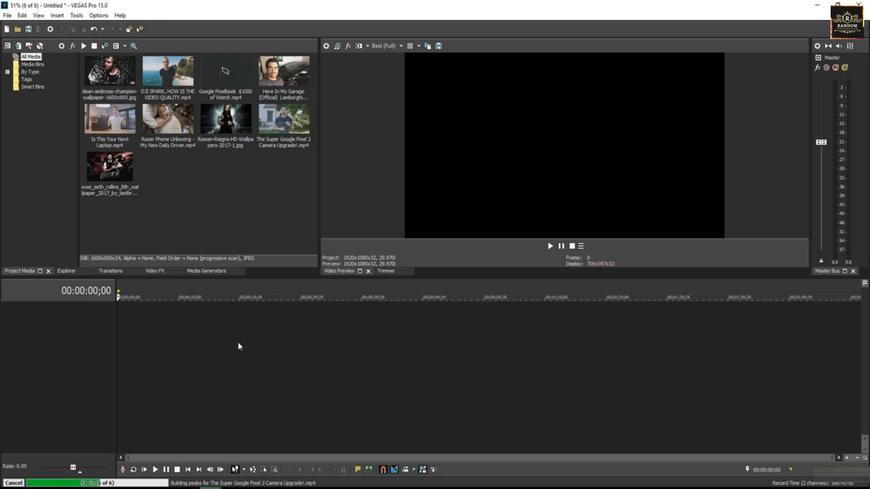
# - Add The Super Google Pixel 2 Camera Upgrade!.mp4 at the start of the empty timeline without matching the project settings to it
pyautogui.click(275, 122)
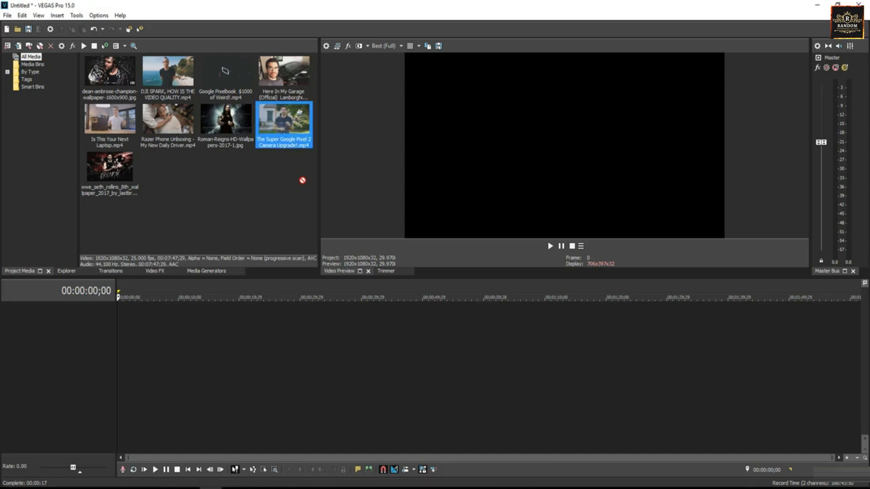
pyautogui.moveTo(302, 181); pyautogui.dragTo(154, 320)
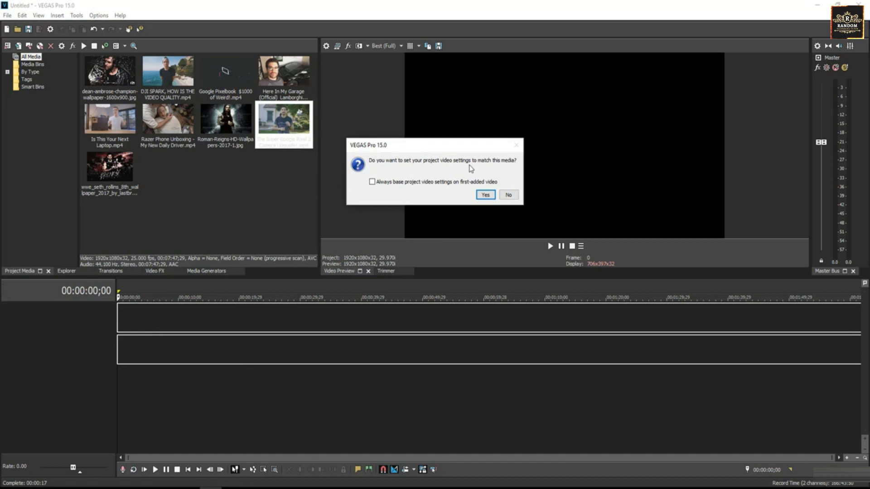
pyautogui.click(509, 198)
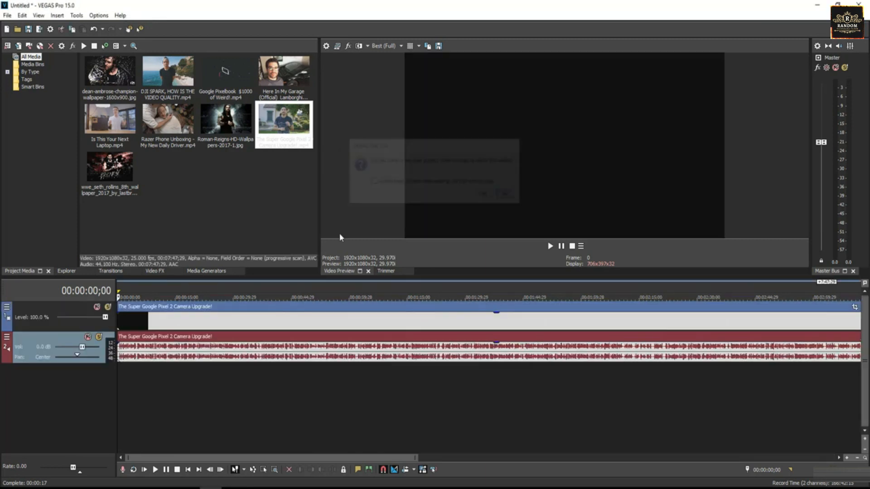
# - Play back the Google Pixel 2 clip and examine its video and audio tracks at several points around the first minute
pyautogui.click(279, 319)
pyautogui.press('space')
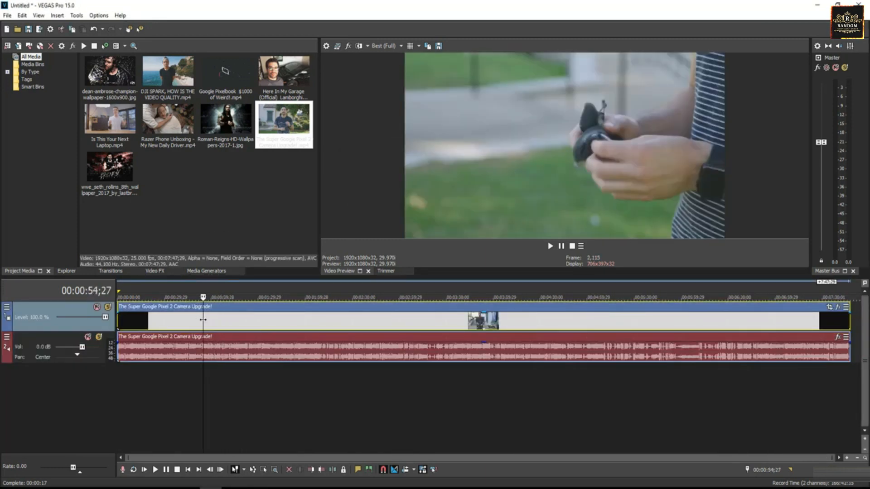
pyautogui.moveTo(277, 325); pyautogui.dragTo(253, 321)
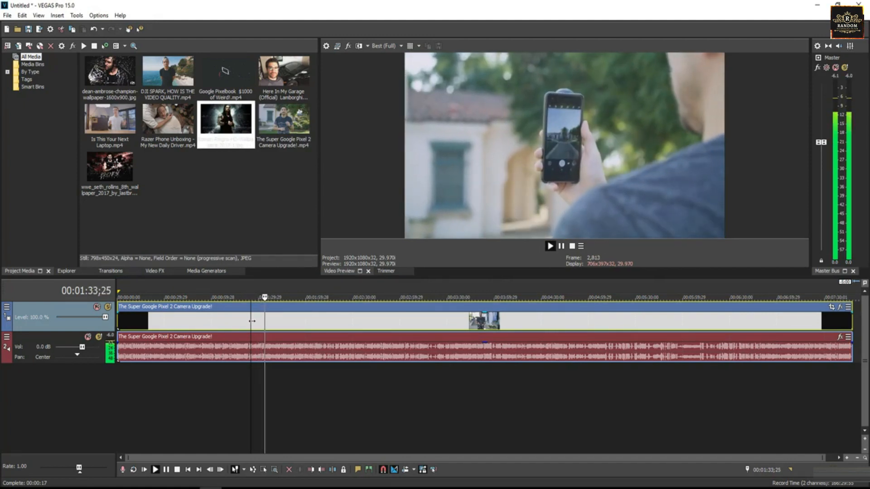
pyautogui.press('space')
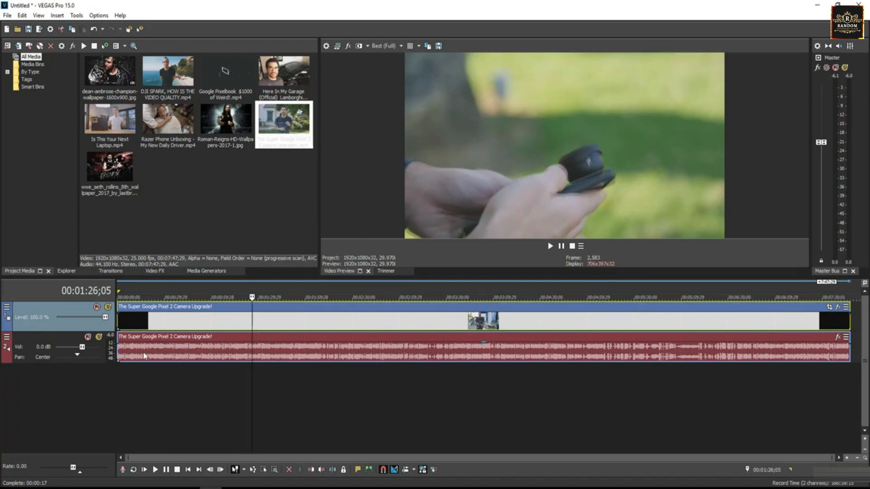
pyautogui.click(216, 320)
pyautogui.click(234, 347)
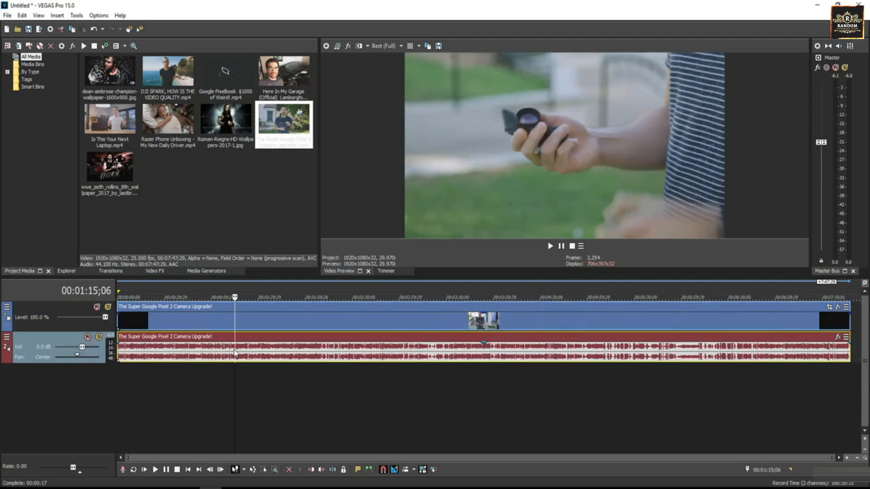
pyautogui.click(229, 321)
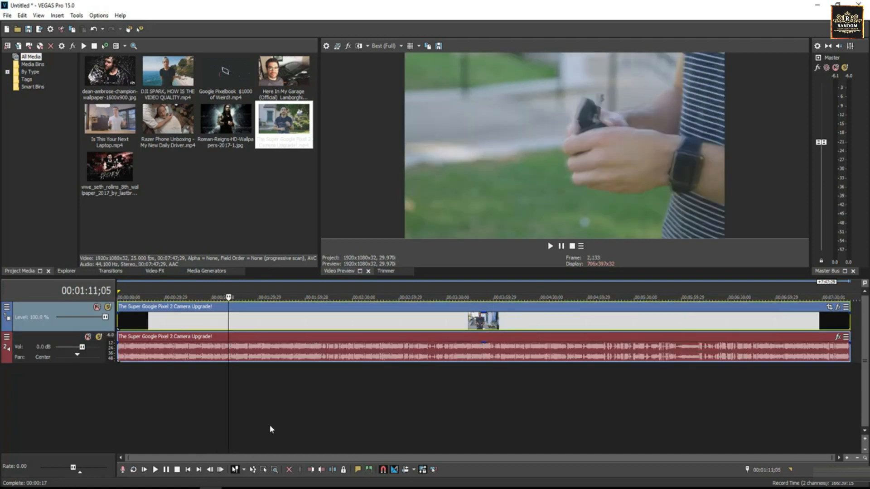
# - Place the Roman-Reigns-HD-Wallpapers-2017-1.jpg image on the video track directly after the end of the Google Pixel 2 clip
pyautogui.moveTo(152, 461); pyautogui.dragTo(368, 459)
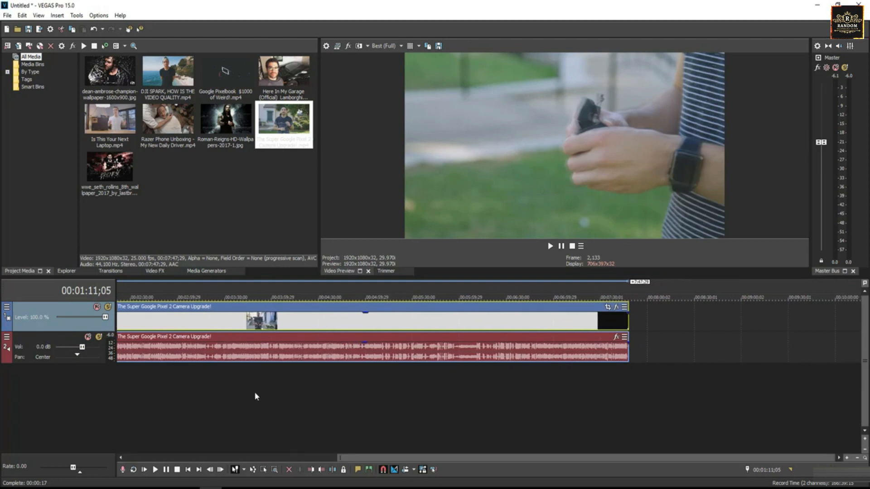
pyautogui.click(221, 130)
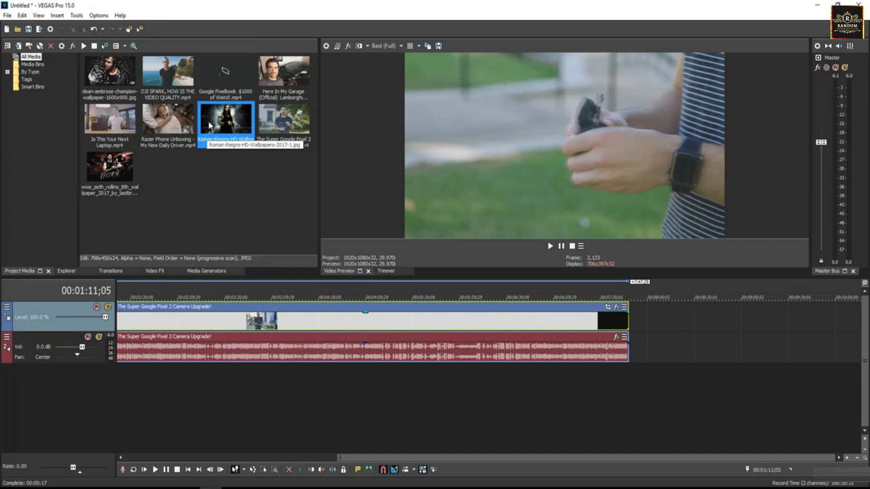
pyautogui.moveTo(208, 120); pyautogui.dragTo(638, 331)
pyautogui.scroll(-2, 742, 313)
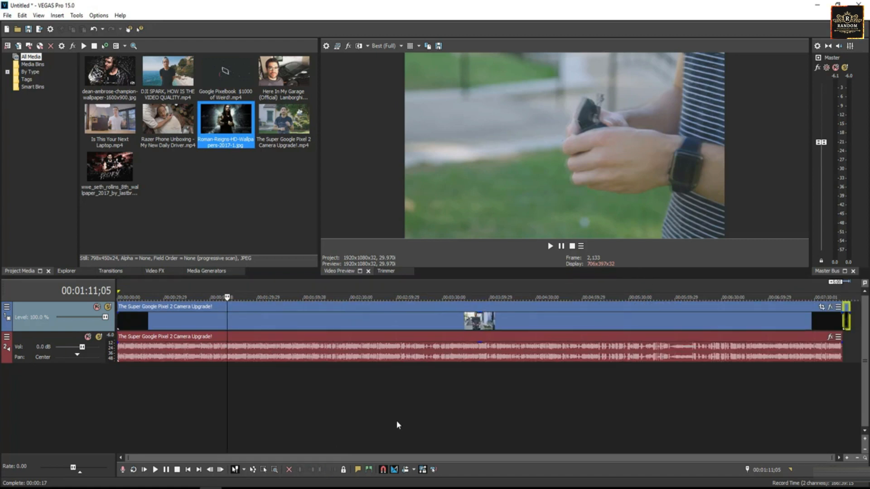
# - Preview the still image at the end of the timeline and move the playhead to its end
pyautogui.moveTo(210, 459); pyautogui.dragTo(558, 337)
pyautogui.click(556, 338)
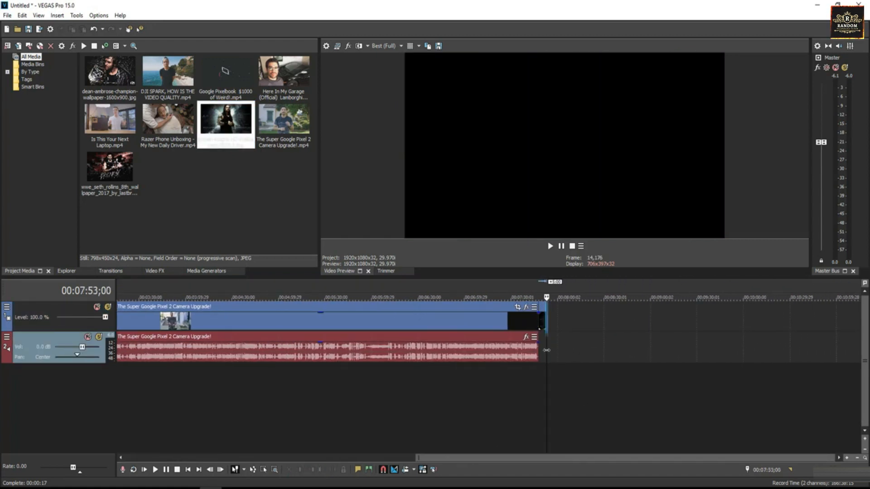
pyautogui.click(542, 350)
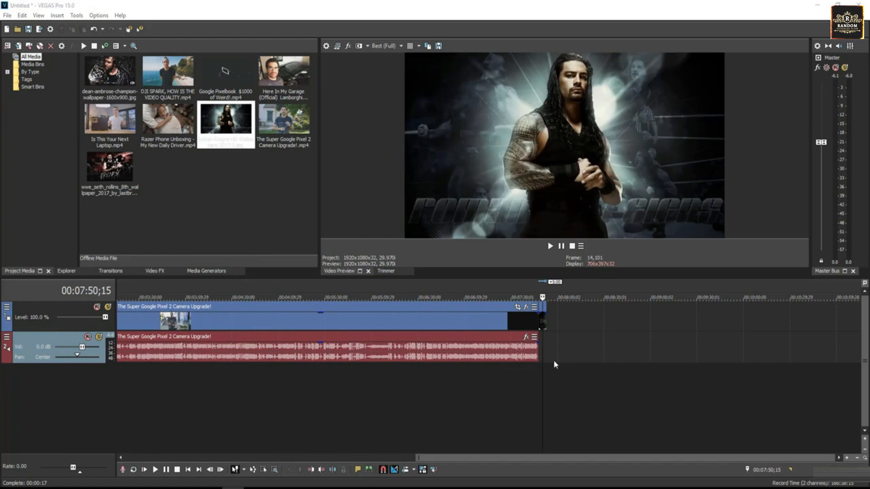
pyautogui.click(558, 338)
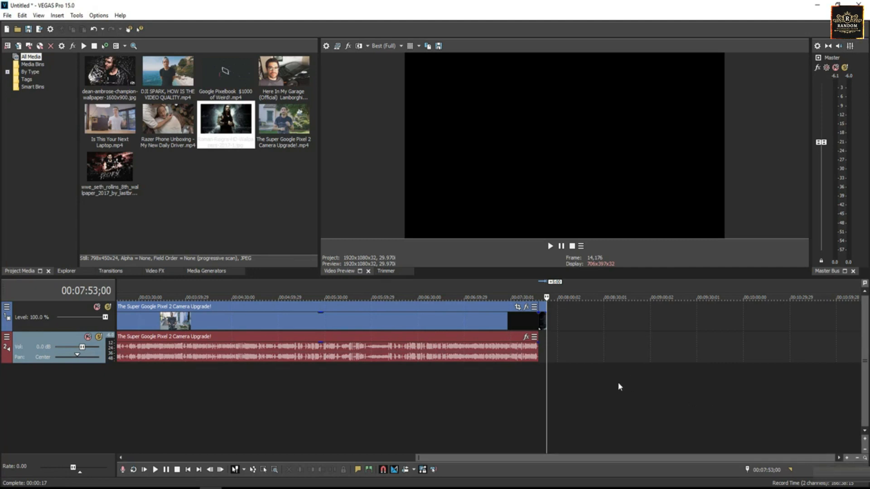
# - Examine the Roman Reigns still image at the end of the timeline in the preview, at about 00:07:51 and 00:07:50
pyautogui.click(848, 459)
pyautogui.click(847, 460)
pyautogui.click(847, 459)
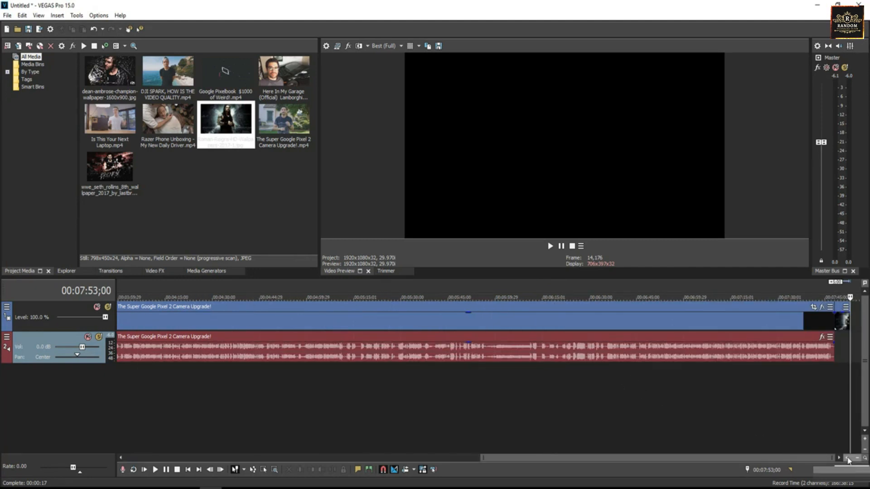
pyautogui.click(848, 459)
pyautogui.click(848, 459)
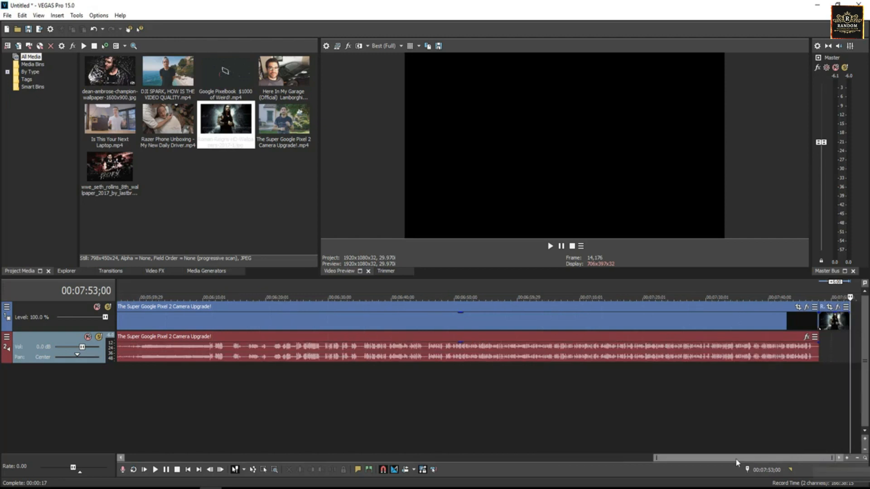
pyautogui.moveTo(739, 461); pyautogui.dragTo(805, 465)
pyautogui.click(529, 345)
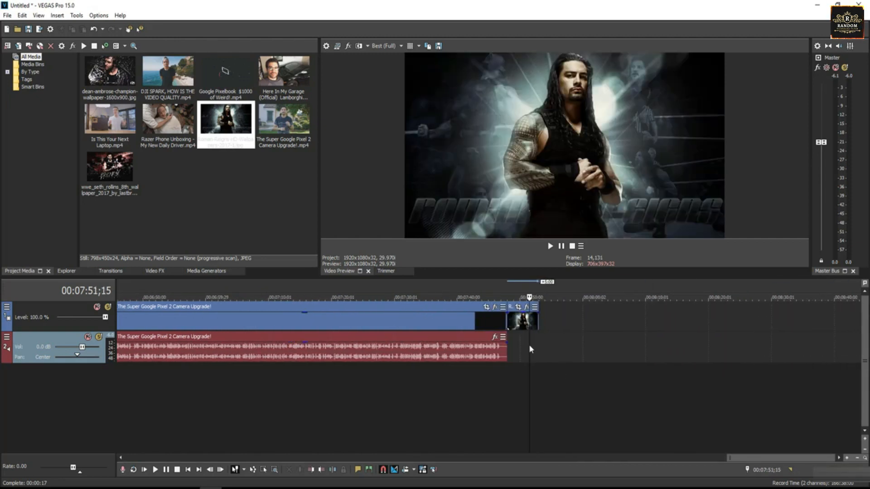
pyautogui.moveTo(528, 345); pyautogui.dragTo(522, 343)
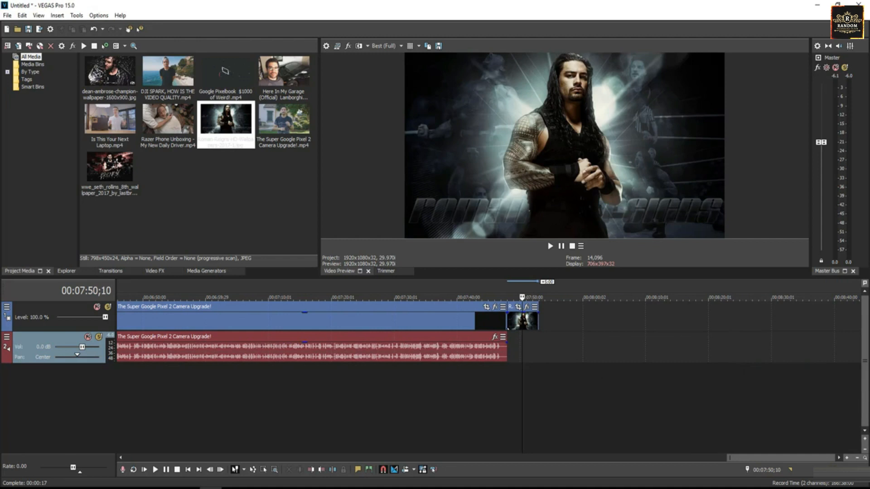
# - Select the Google Pixel 2 clip at about 00:05:45, play from there, pause at about 00:05:49, resume briefly and stop playback
pyautogui.click(858, 461)
pyautogui.click(858, 461)
pyautogui.click(858, 462)
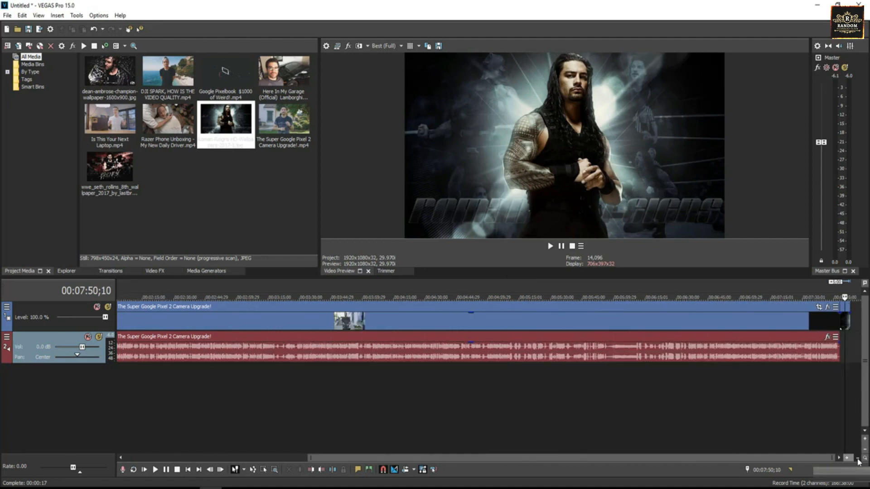
pyautogui.moveTo(497, 459); pyautogui.dragTo(726, 461)
pyautogui.click(550, 353)
pyautogui.click(281, 322)
pyautogui.click(281, 322)
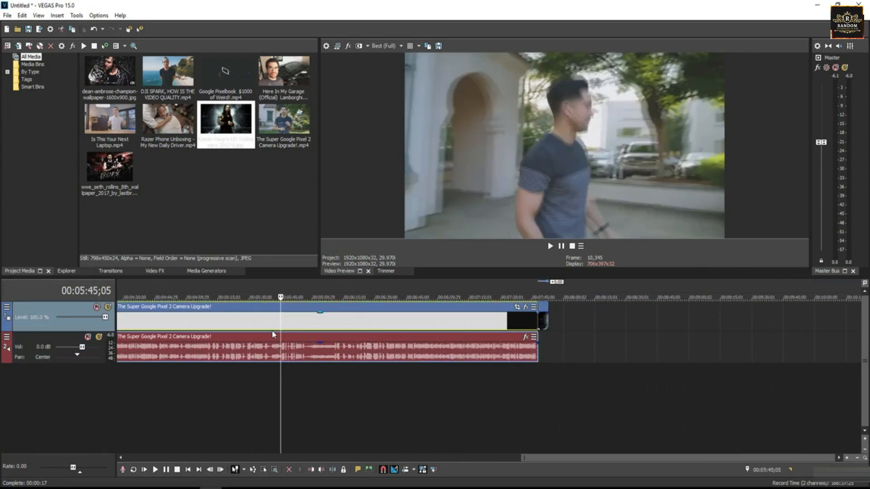
pyautogui.click(155, 470)
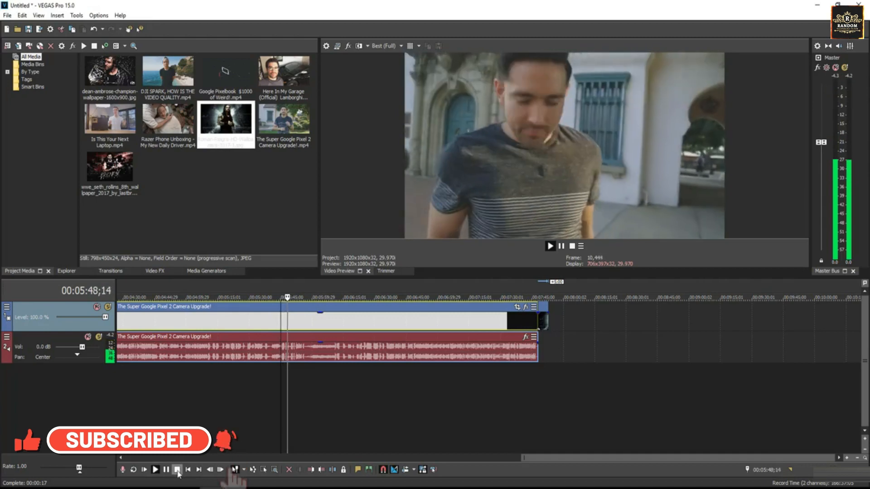
pyautogui.click(166, 470)
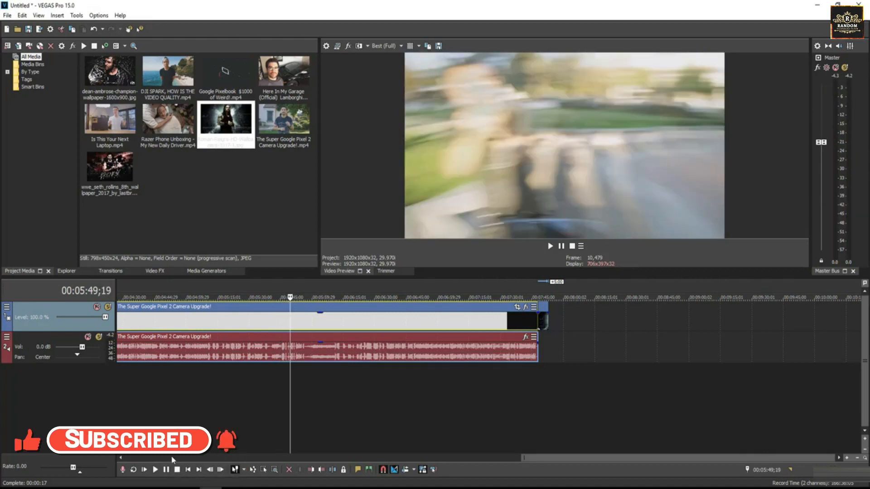
pyautogui.click(166, 471)
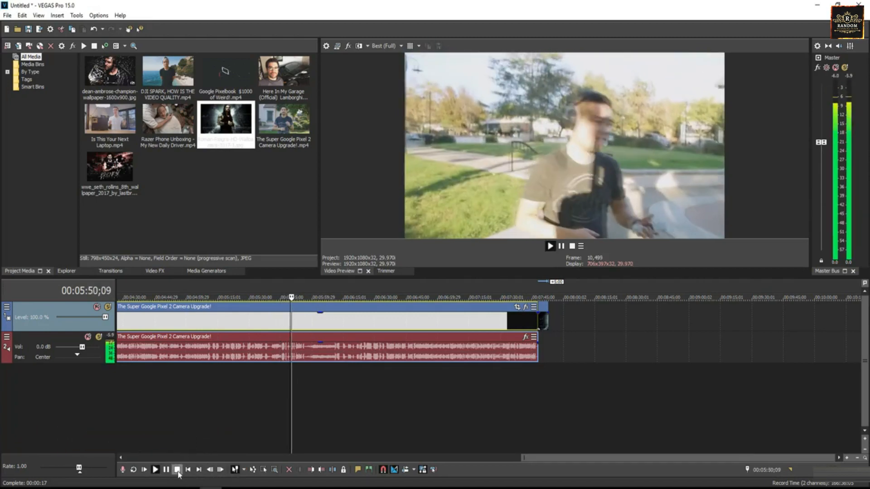
pyautogui.click(178, 470)
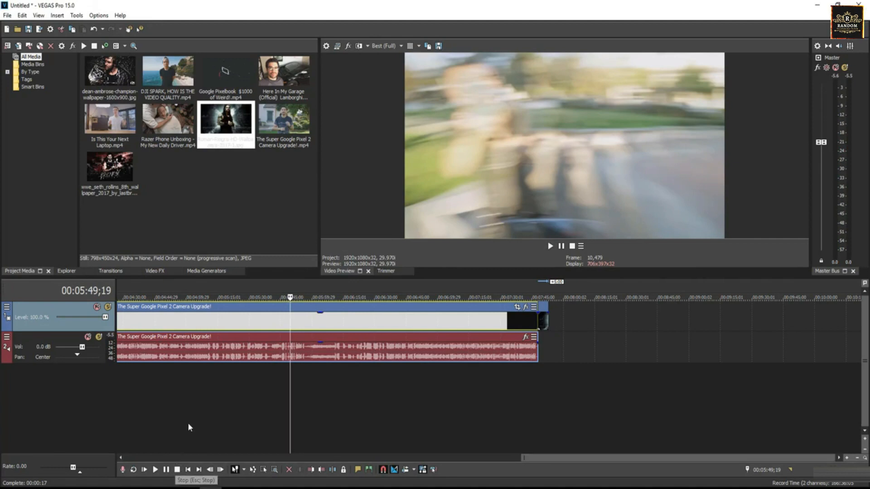